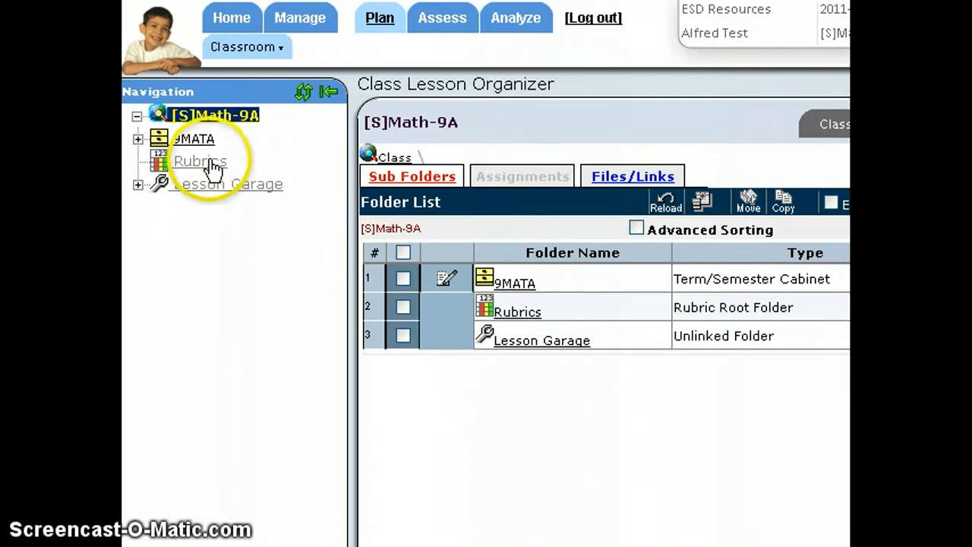
# Step: View the class's Rubrics folder and open the Symmetry and Surface Are unit under 9MATA Units
pyautogui.click(190, 160)
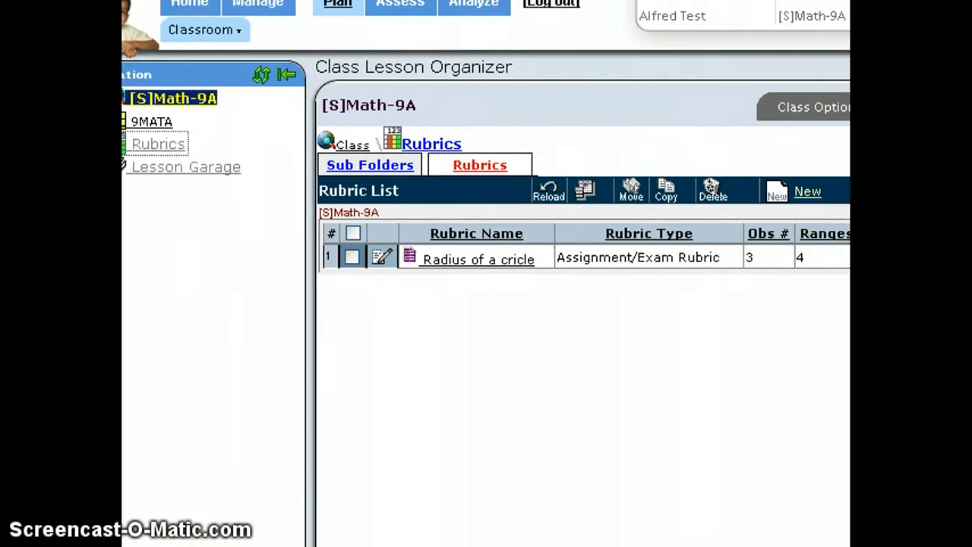
pyautogui.click(167, 141)
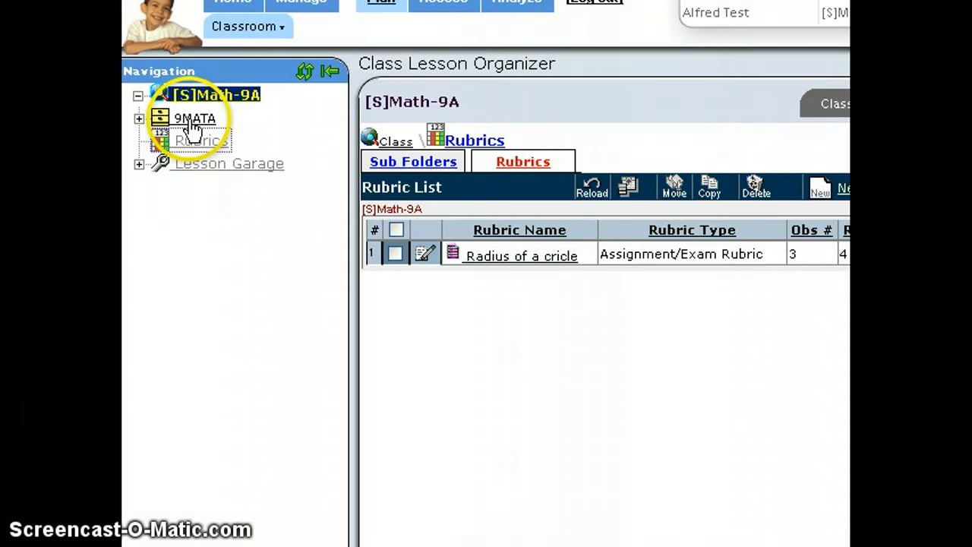
pyautogui.click(140, 120)
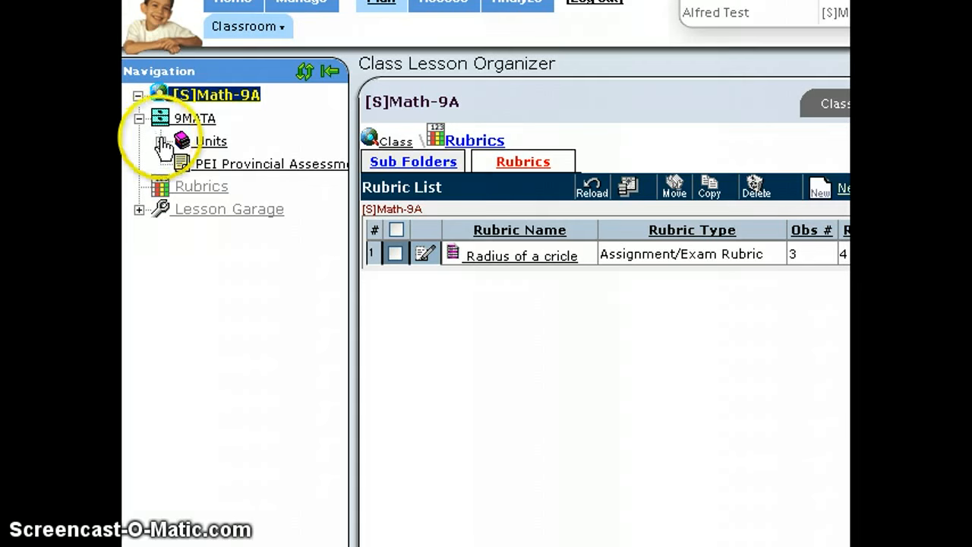
pyautogui.click(161, 142)
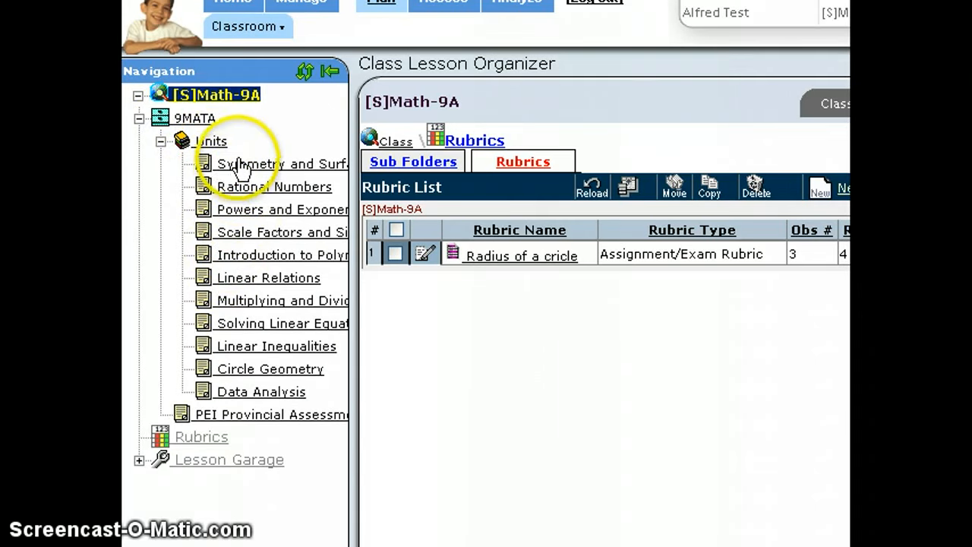
pyautogui.click(238, 165)
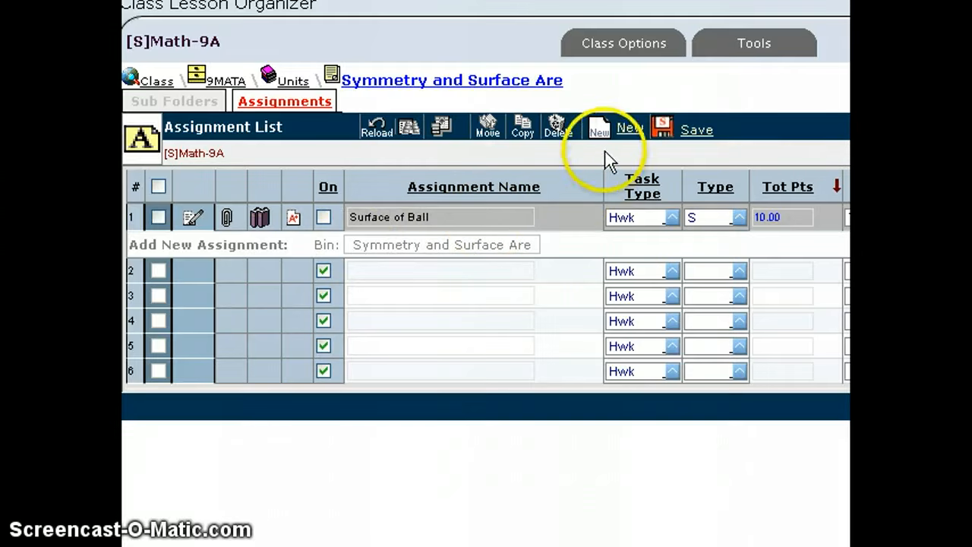
# Step: Add a summative assignment named Radius of circle with task type Inclass Assignment and 12 total points
pyautogui.click(629, 133)
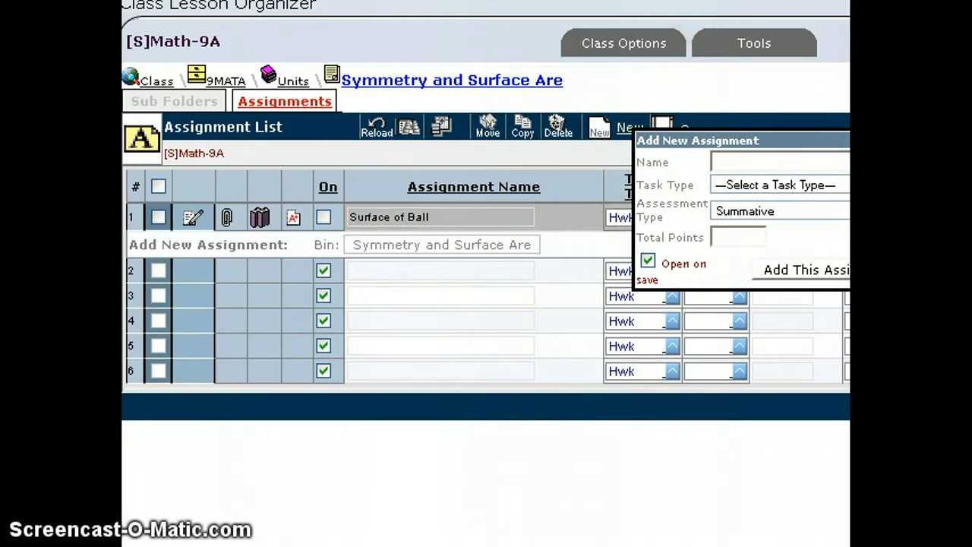
pyautogui.write('ra')
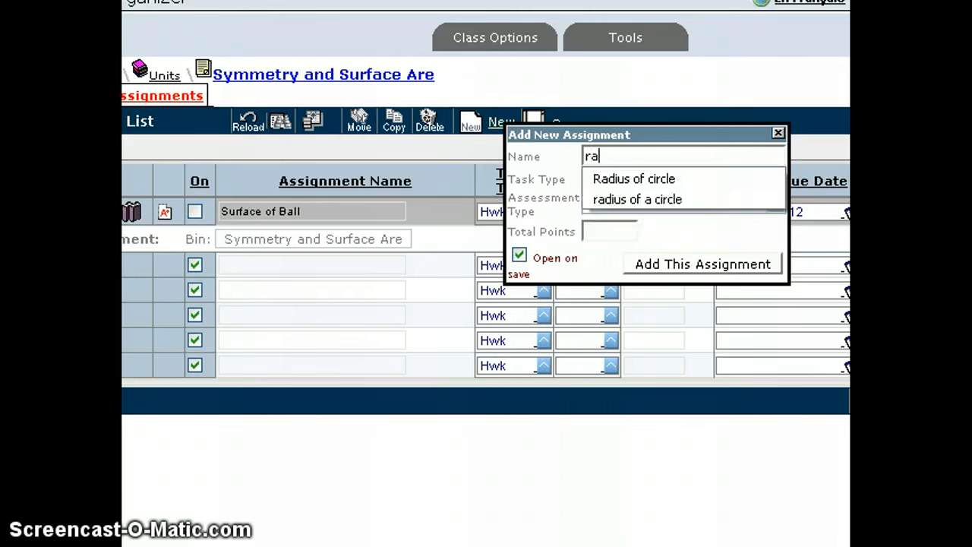
pyautogui.write('dius')
pyautogui.click(724, 179)
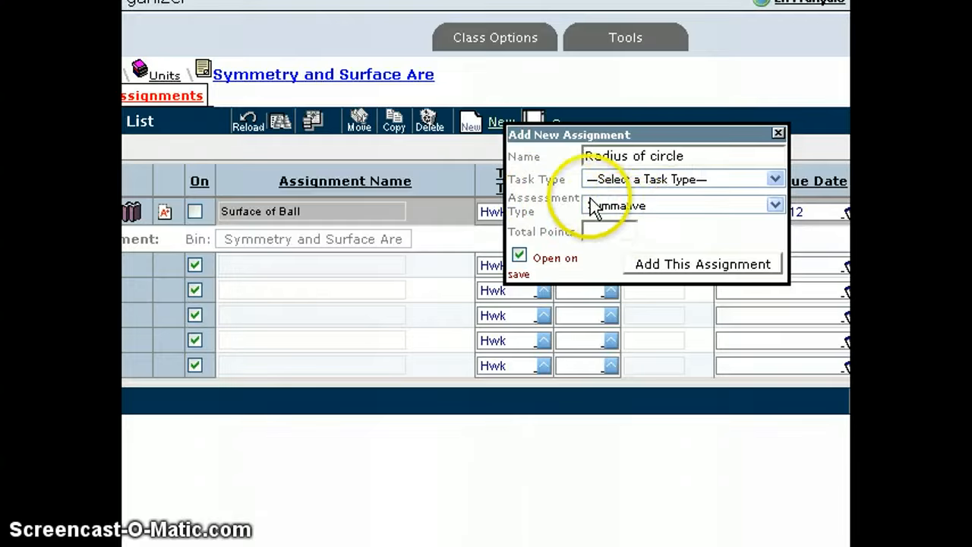
pyautogui.click(775, 179)
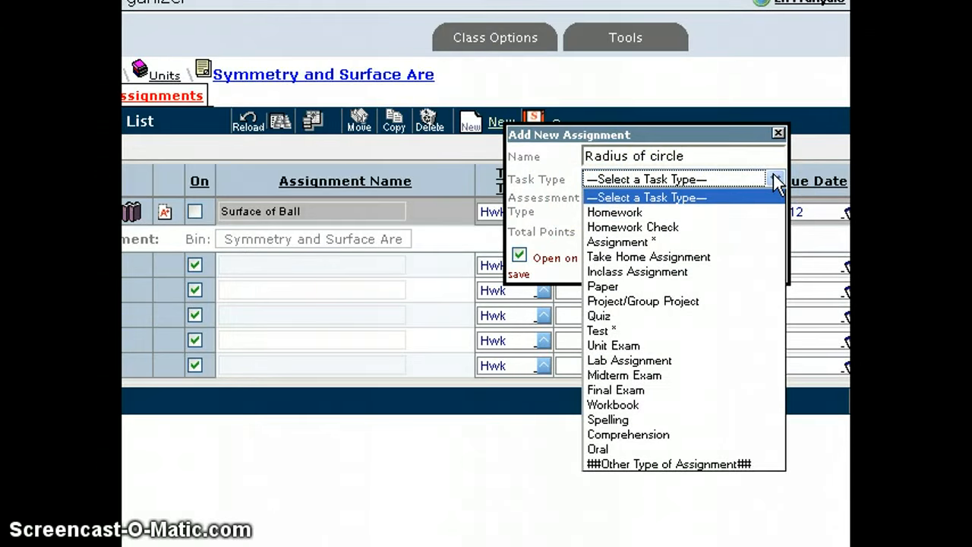
pyautogui.click(729, 275)
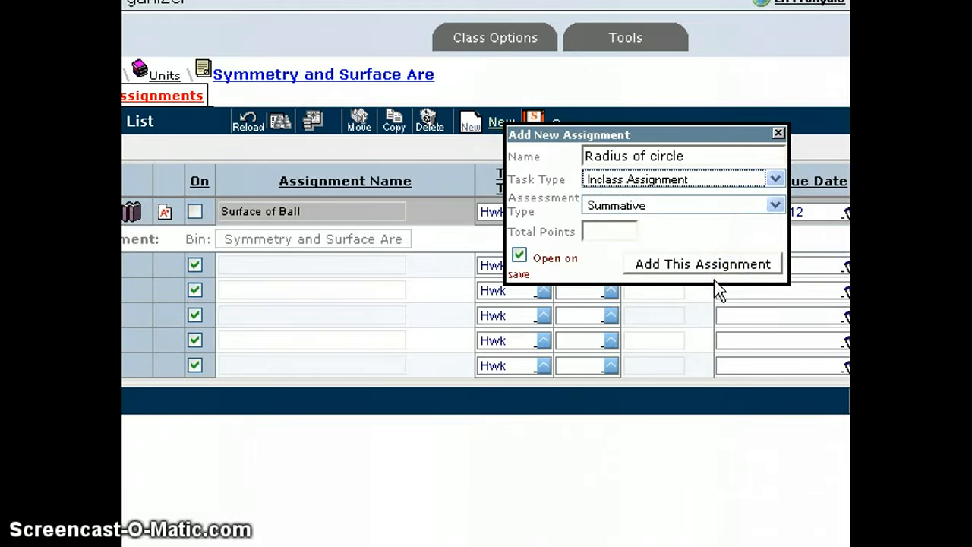
pyautogui.click(607, 229)
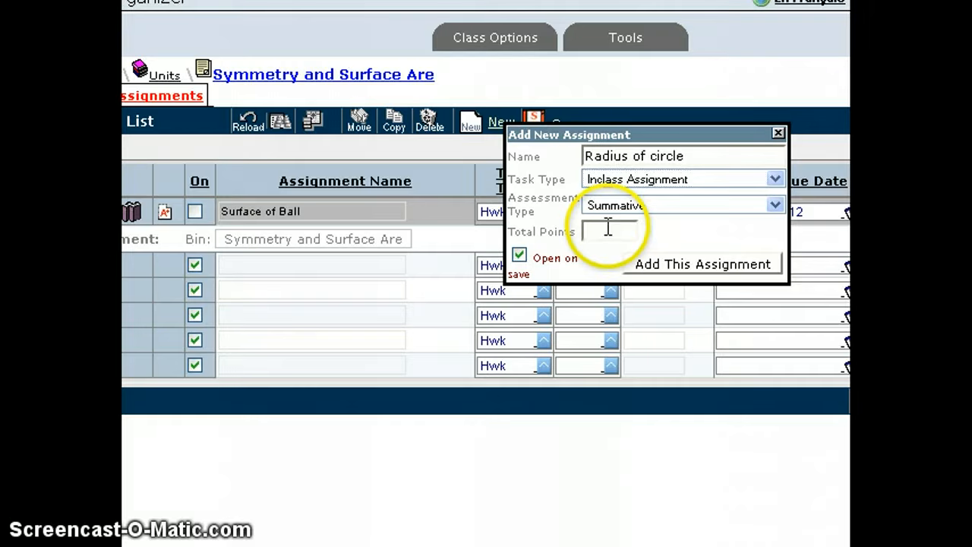
pyautogui.write('12')
pyautogui.click(714, 265)
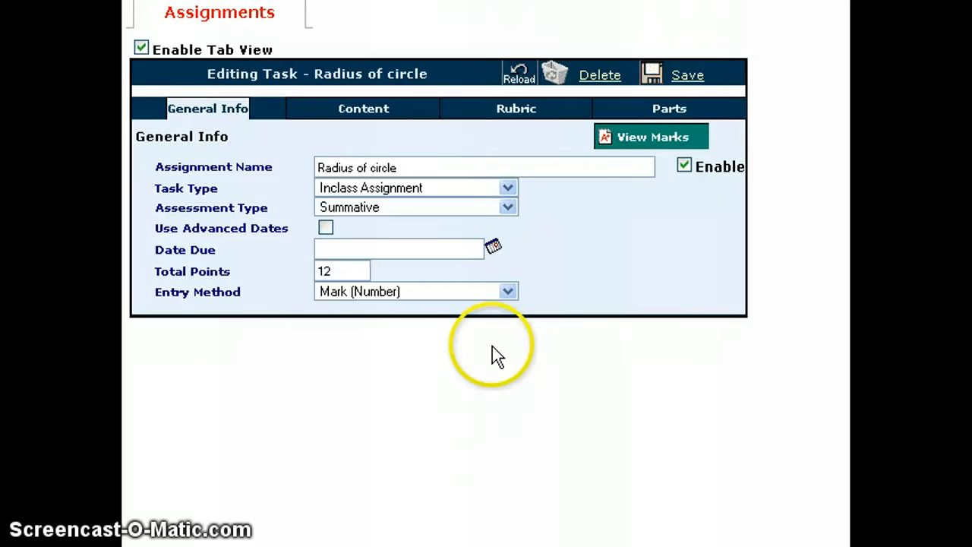
# Step: Open the rubric selection for the Radius of circle assignment
pyautogui.click(516, 113)
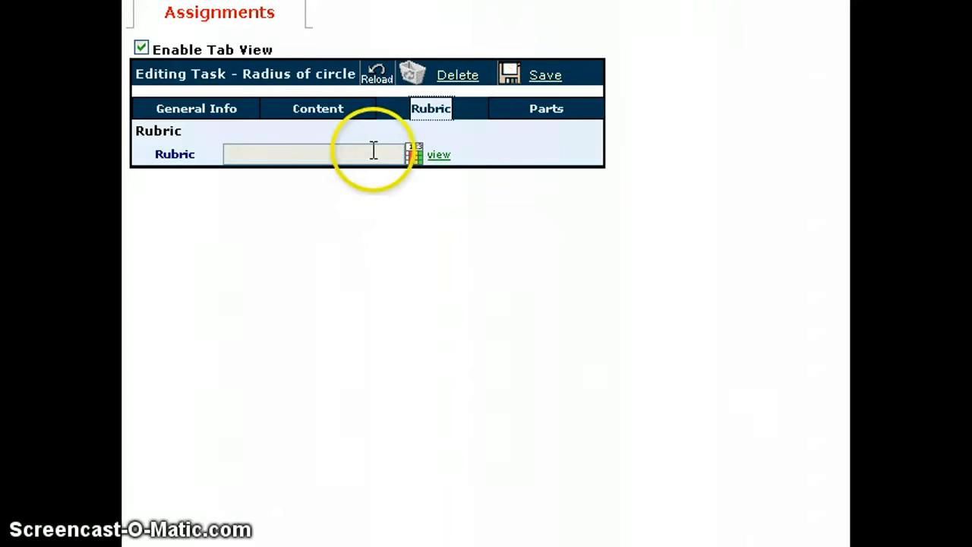
pyautogui.click(416, 154)
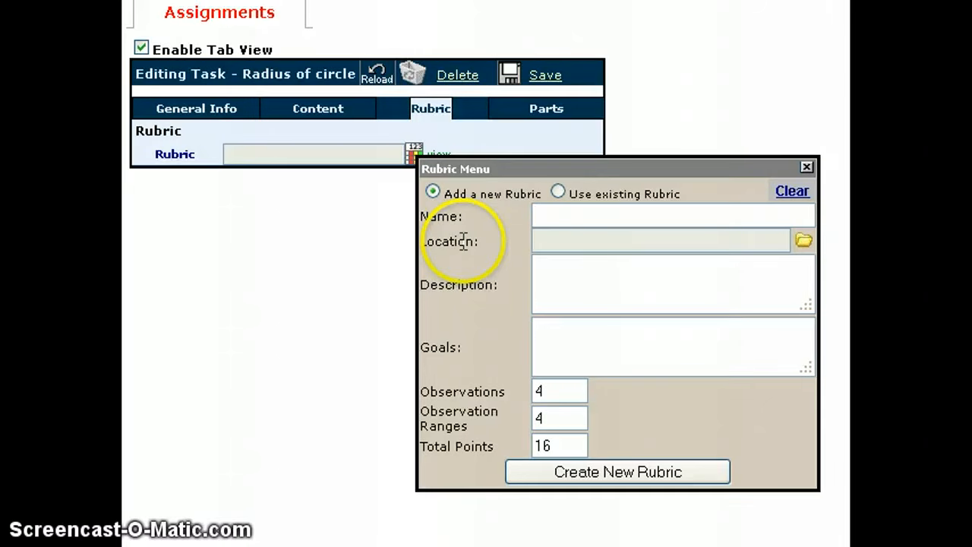
pyautogui.click(540, 214)
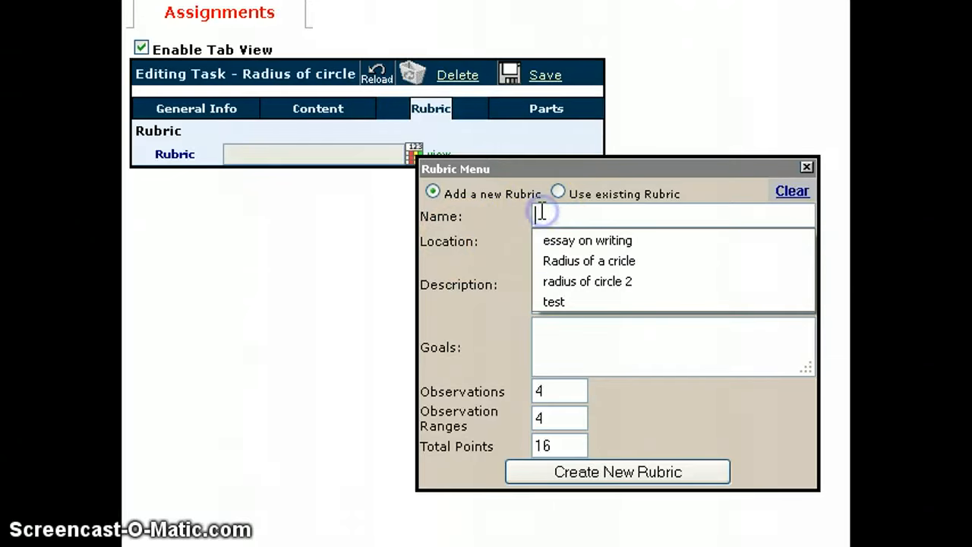
pyautogui.click(561, 261)
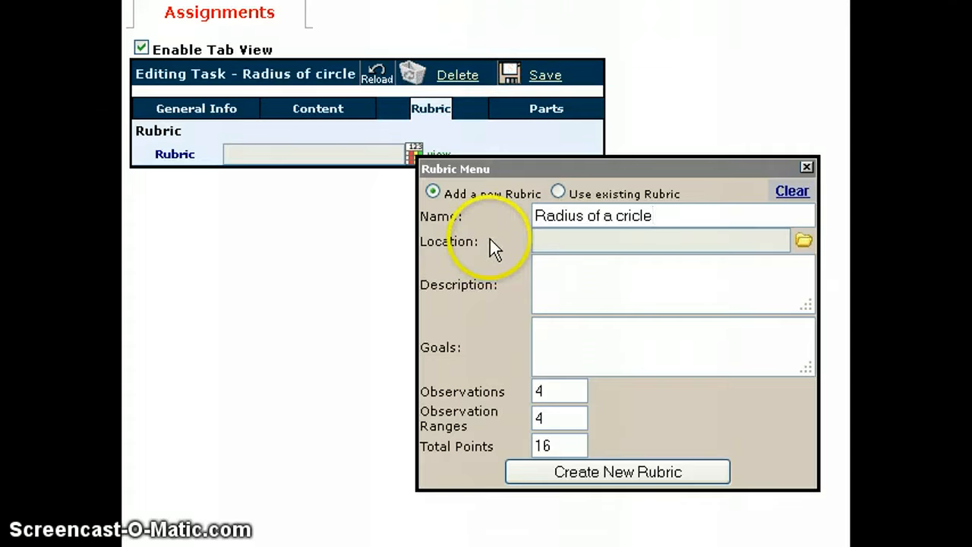
pyautogui.click(558, 191)
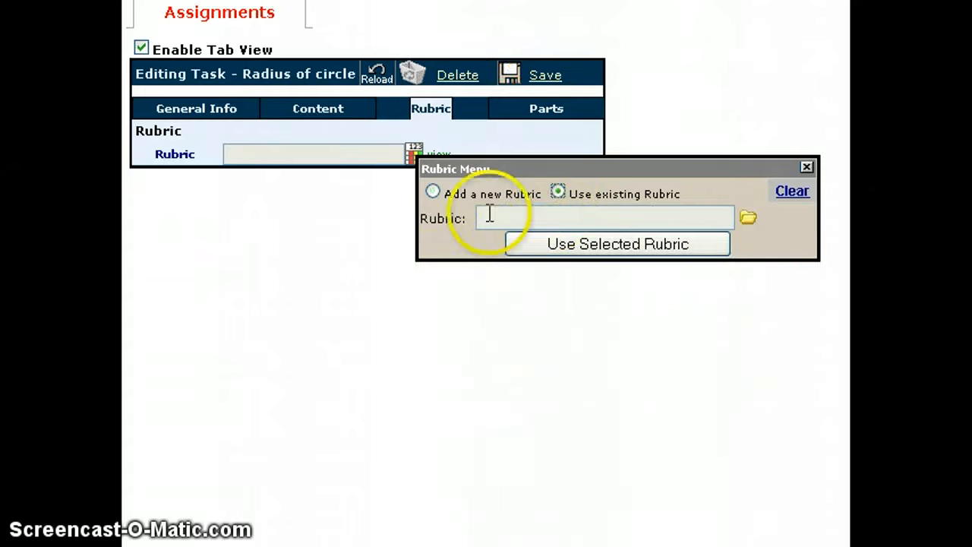
pyautogui.click(431, 192)
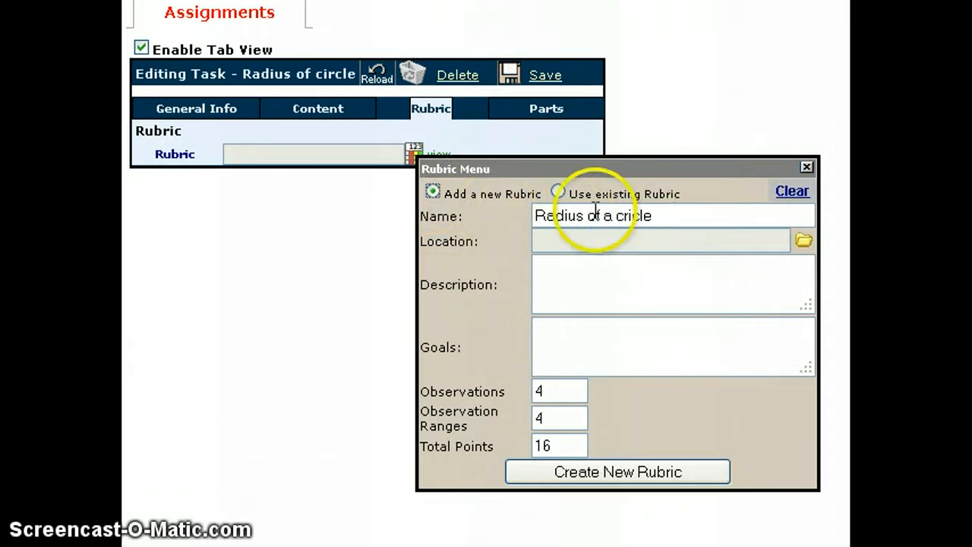
# Step: Attach the existing rubric Radius of a cricle from the class's Rubrics folder to the assignment
pyautogui.click(558, 193)
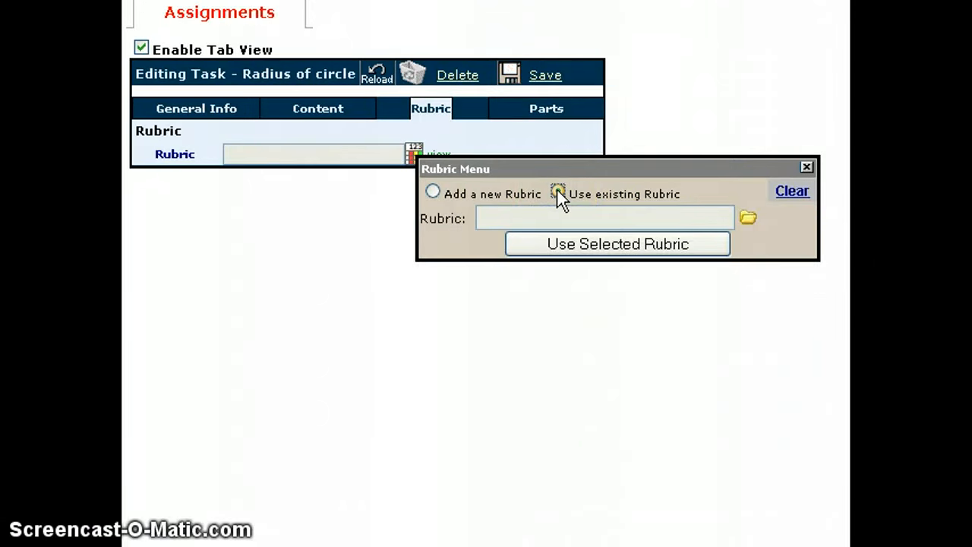
pyautogui.click(748, 219)
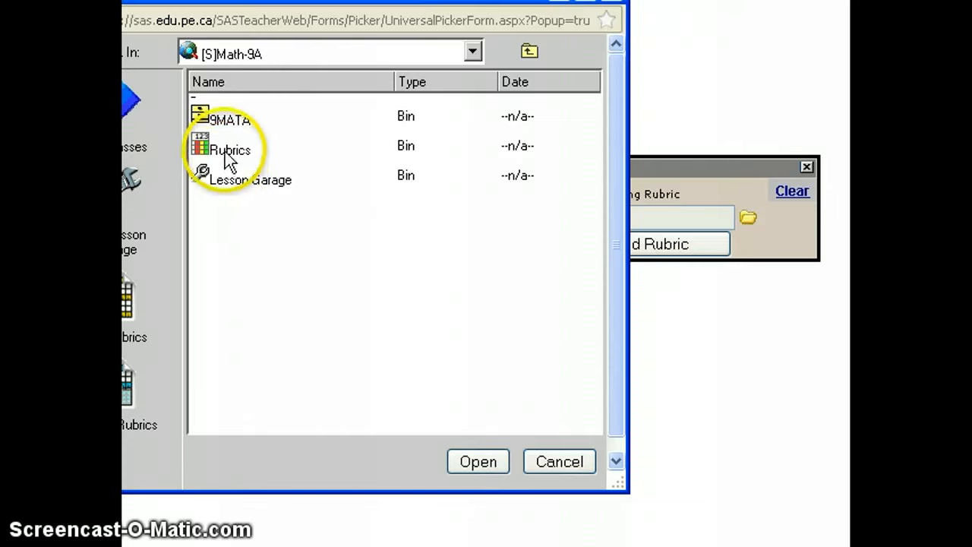
pyautogui.doubleClick(226, 156)
pyautogui.click(226, 186)
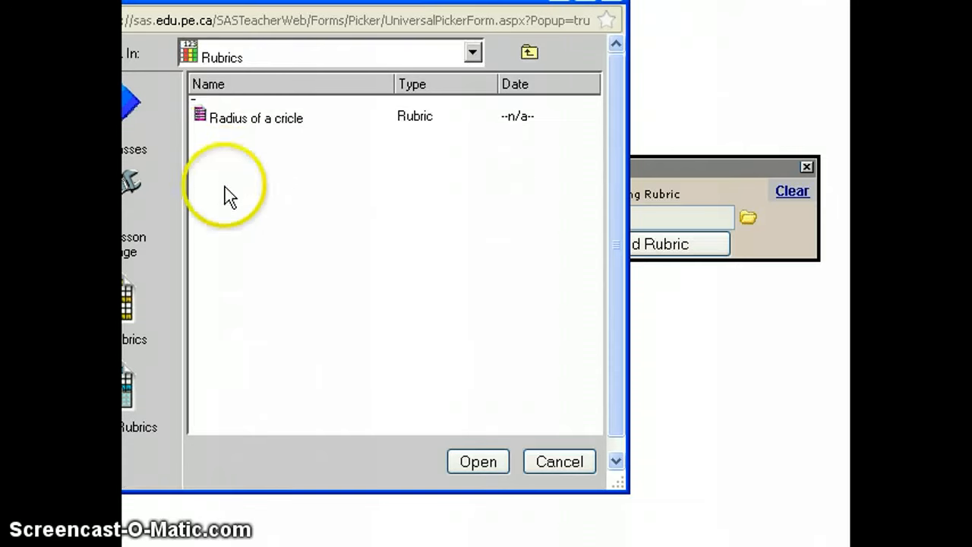
pyautogui.click(230, 120)
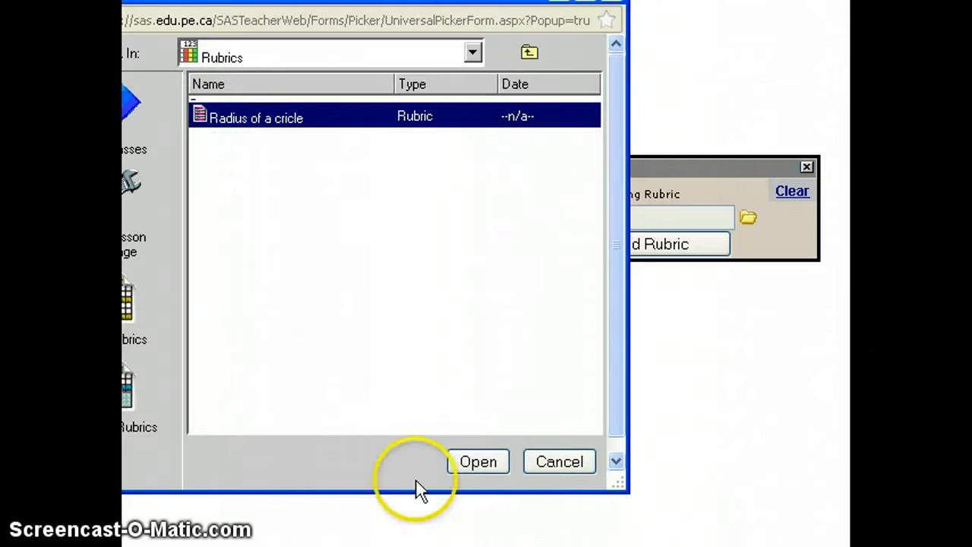
pyautogui.click(476, 461)
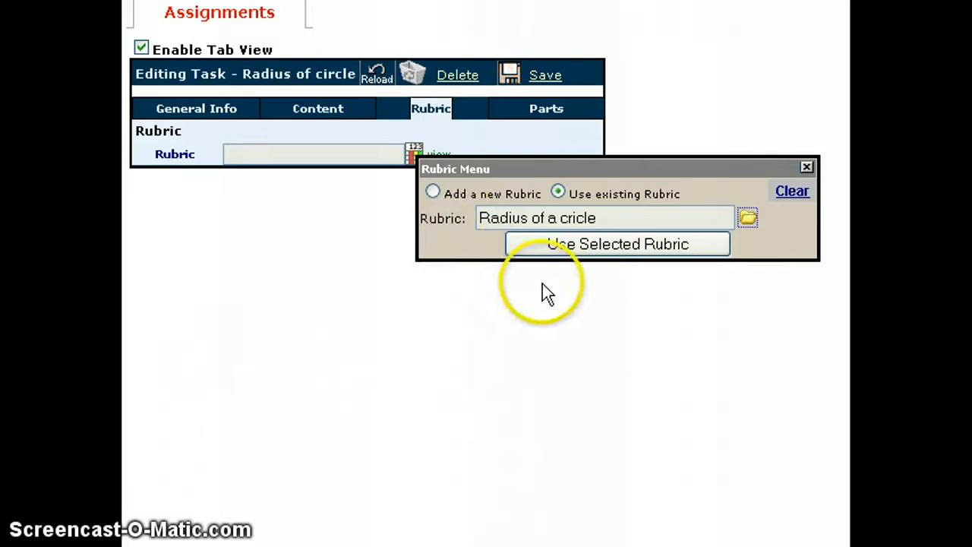
pyautogui.click(620, 246)
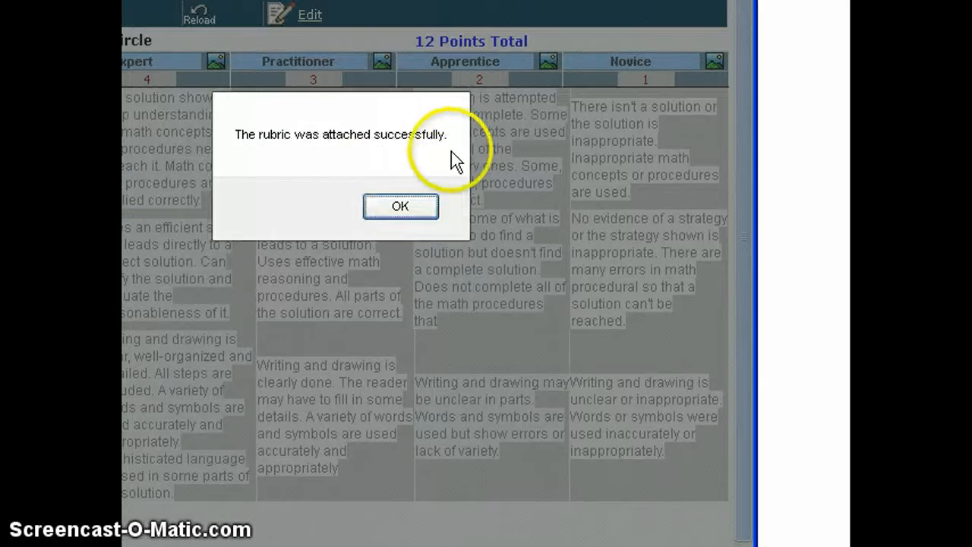
# Step: Edit the attached rubric as a new copy and attach that copy to the Radius of circle assignment
pyautogui.click(418, 206)
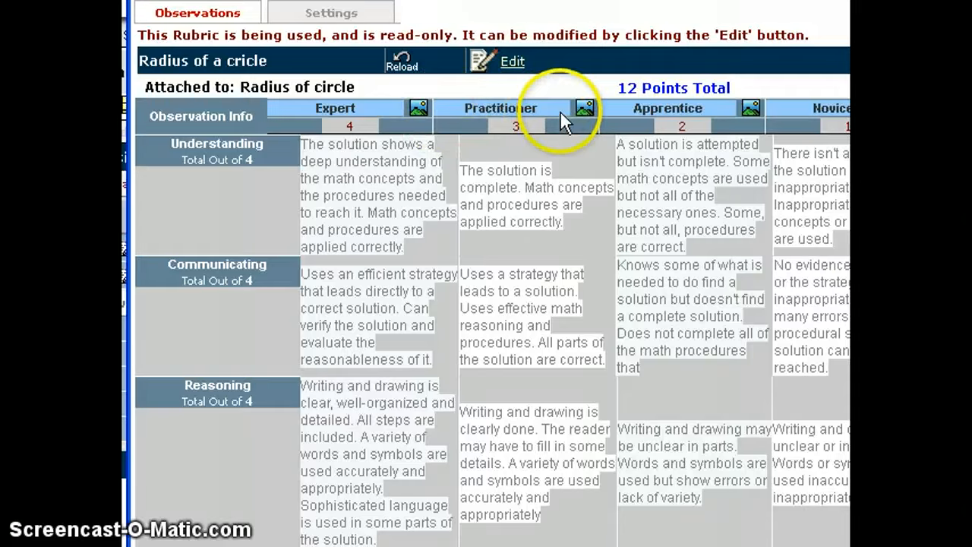
pyautogui.click(519, 62)
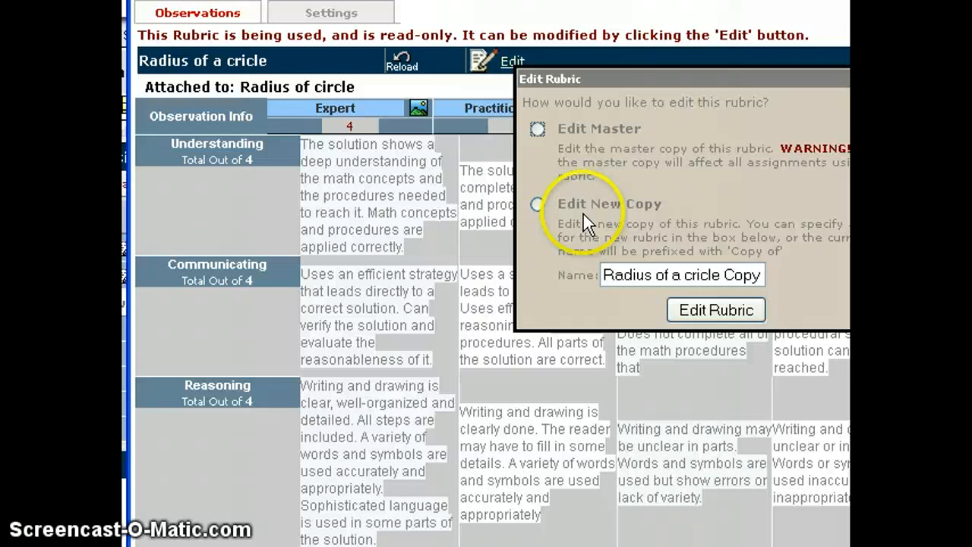
pyautogui.click(537, 203)
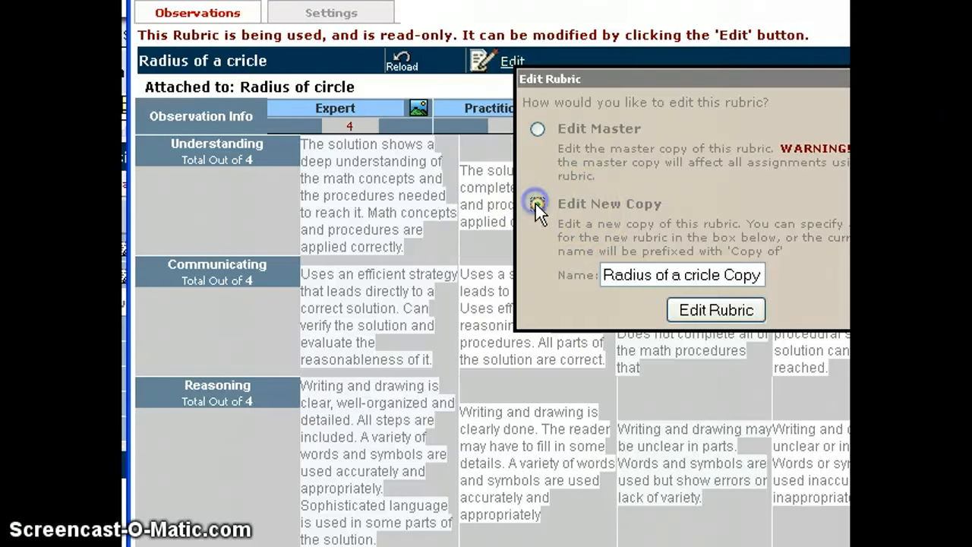
pyautogui.click(697, 308)
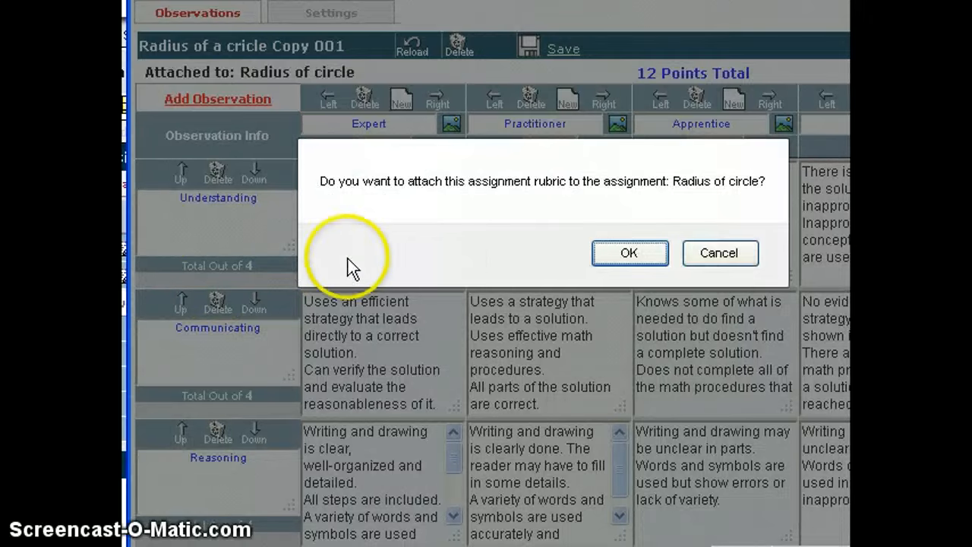
pyautogui.click(658, 258)
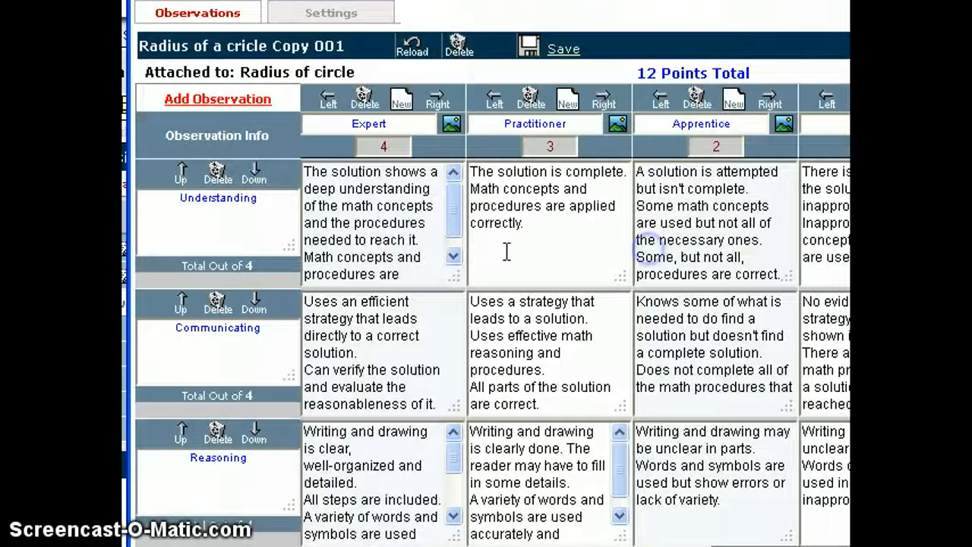
# Step: Move the rubric's Expert column past Practitioner and Apprentice, and restore the original column order
pyautogui.click(757, 279)
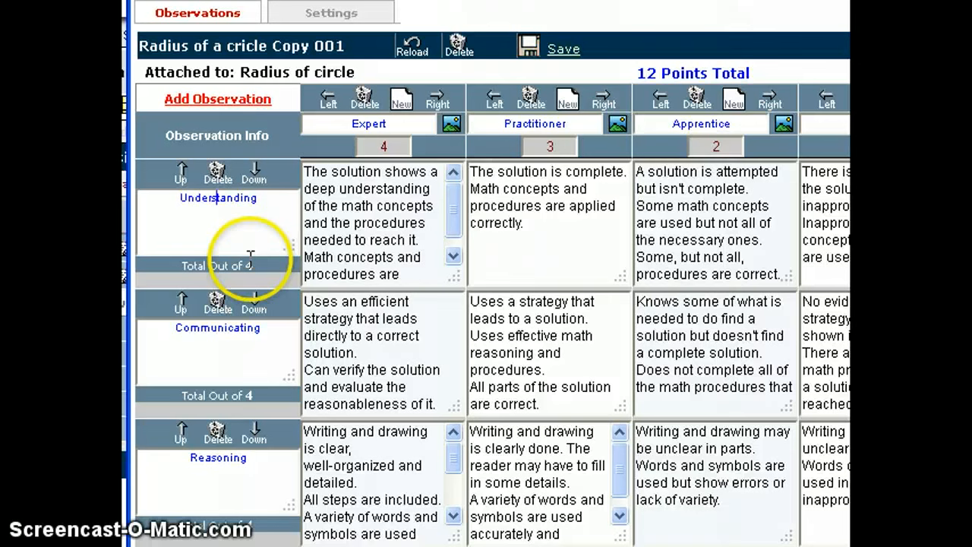
pyautogui.click(438, 101)
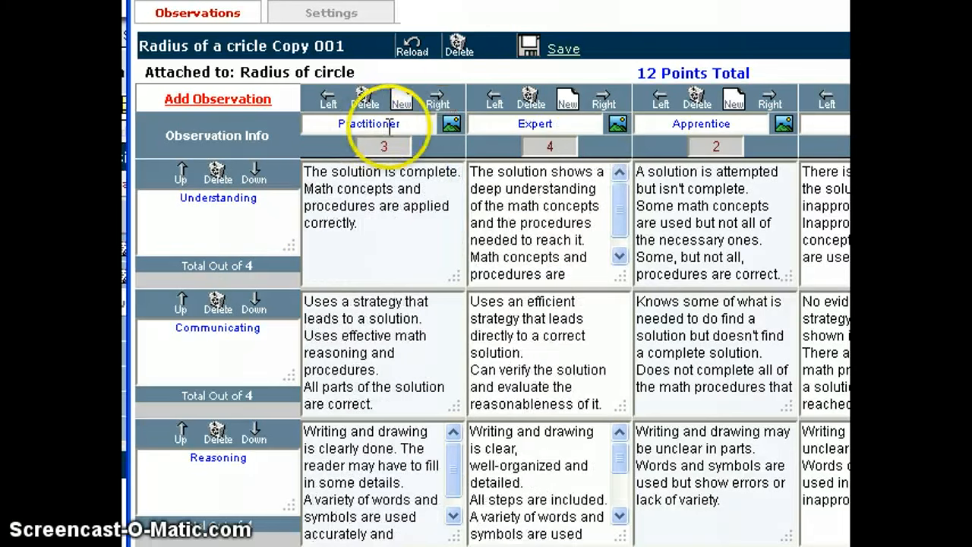
pyautogui.click(605, 102)
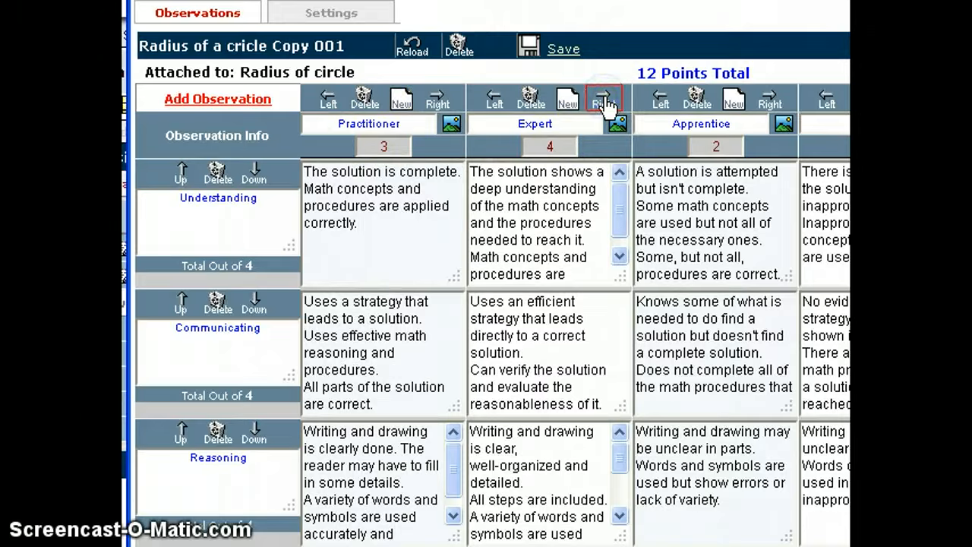
pyautogui.click(652, 102)
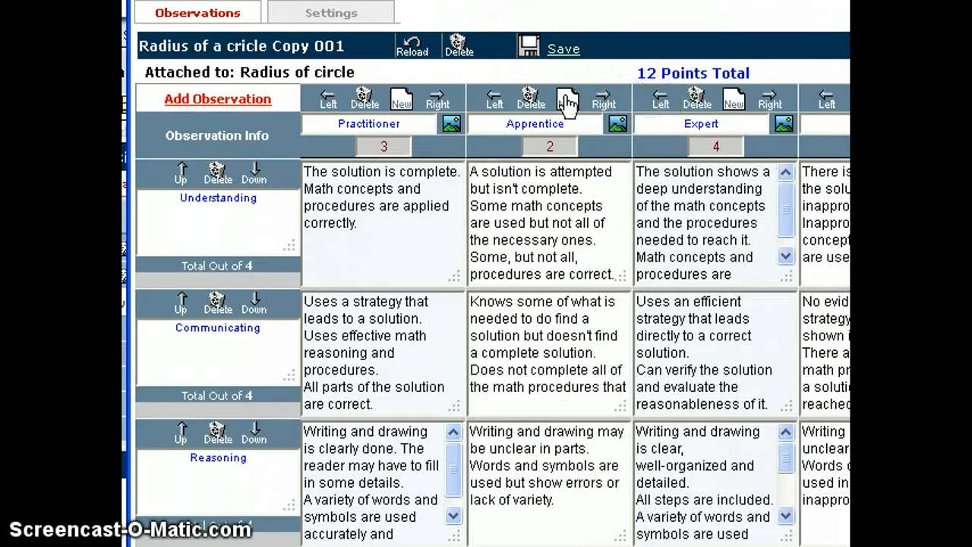
pyautogui.click(486, 99)
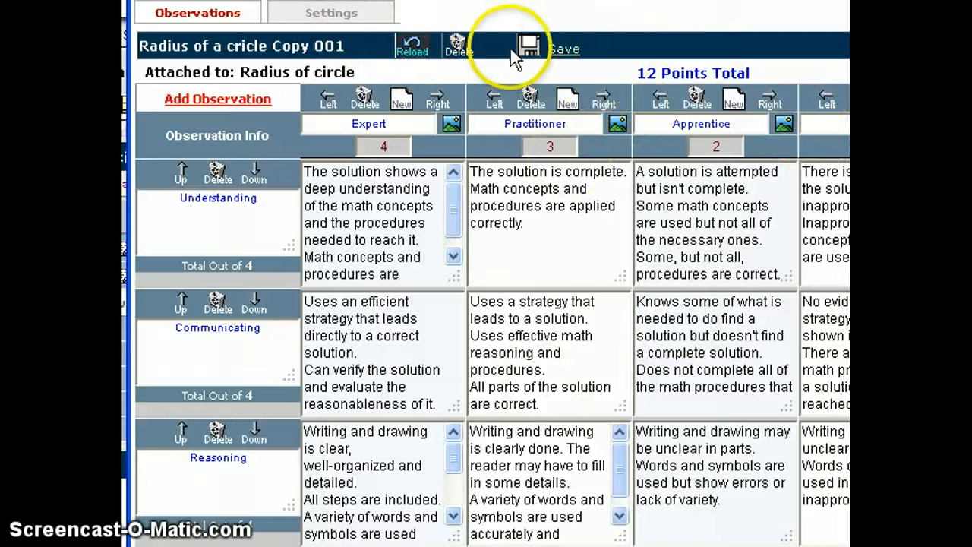
# Step: Save the rubric copy
pyautogui.click(564, 50)
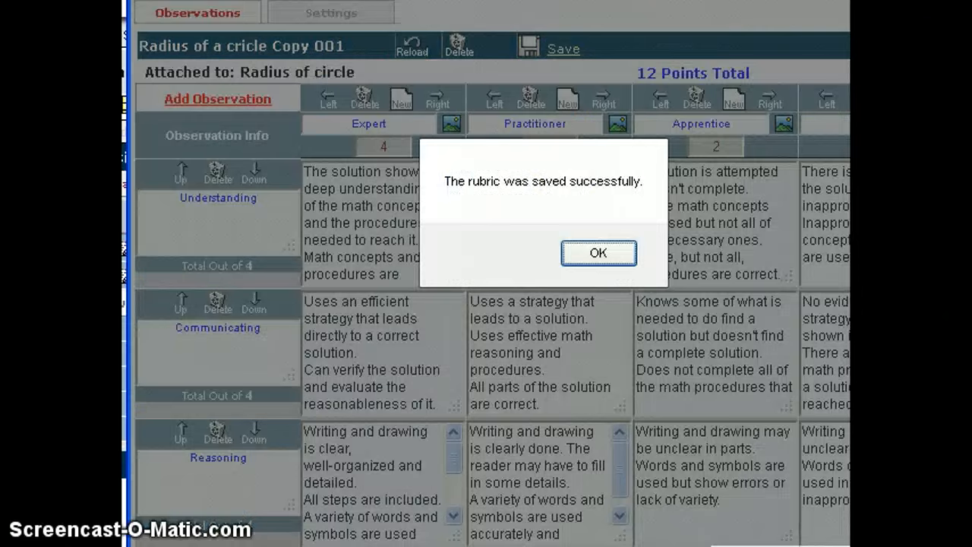
# Step: Close the saved rubric copy, and try to save the Radius of circle assignment before closing its editor
pyautogui.click(585, 252)
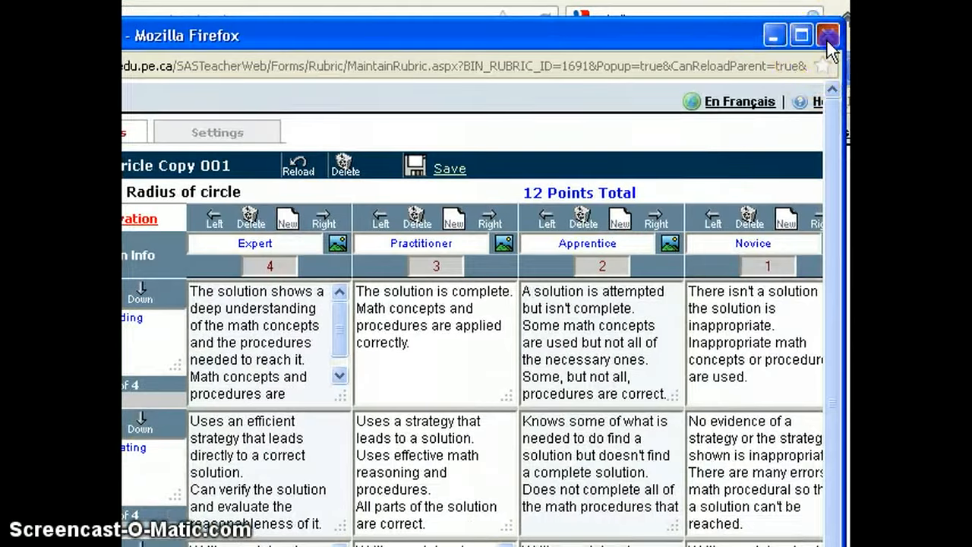
pyautogui.click(827, 38)
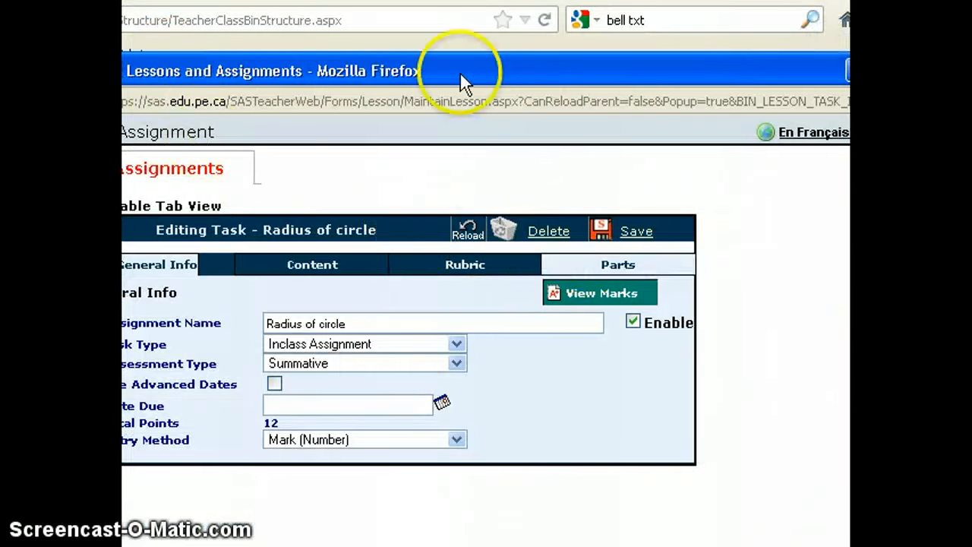
pyautogui.click(634, 234)
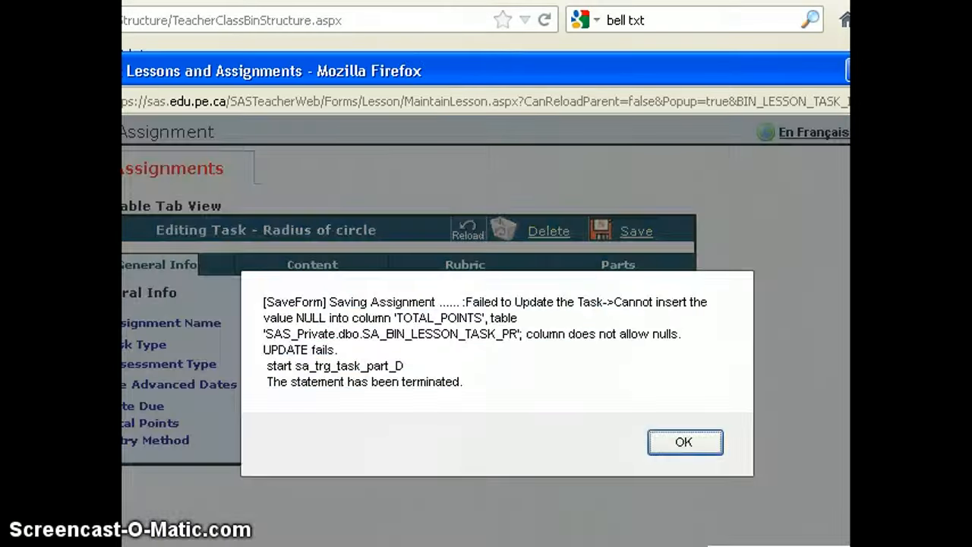
pyautogui.click(687, 438)
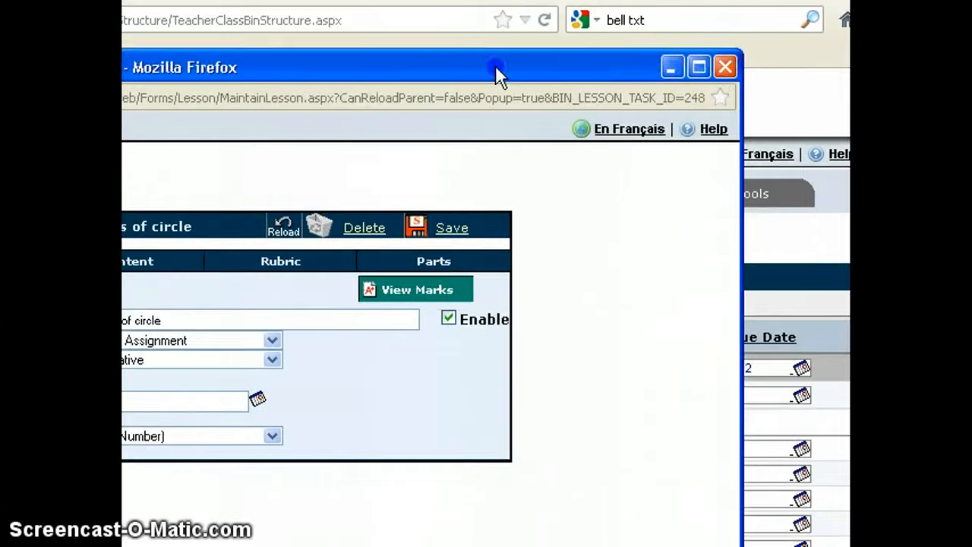
pyautogui.click(723, 67)
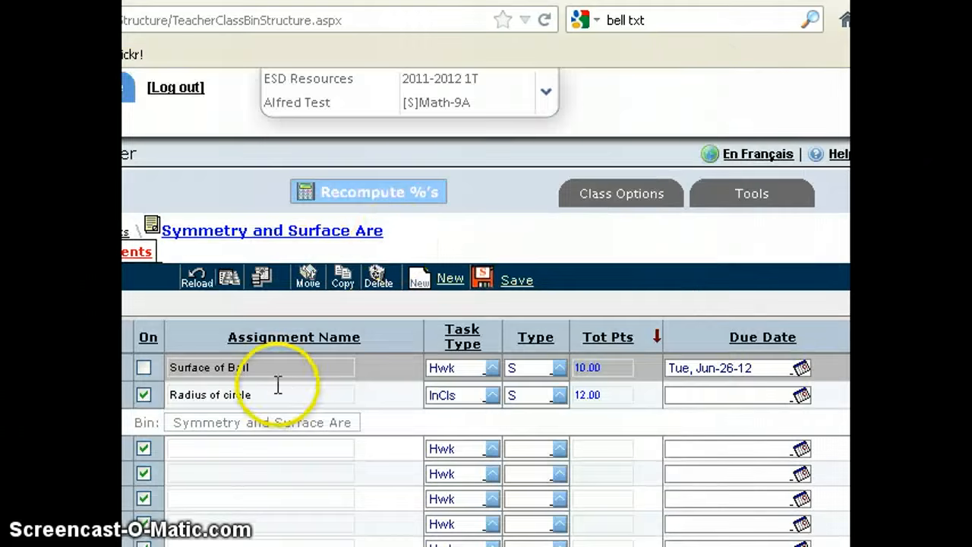
# Step: Recompute the percentages for Math-9A and open marks entry for the Radius of circle assignment
pyautogui.click(338, 199)
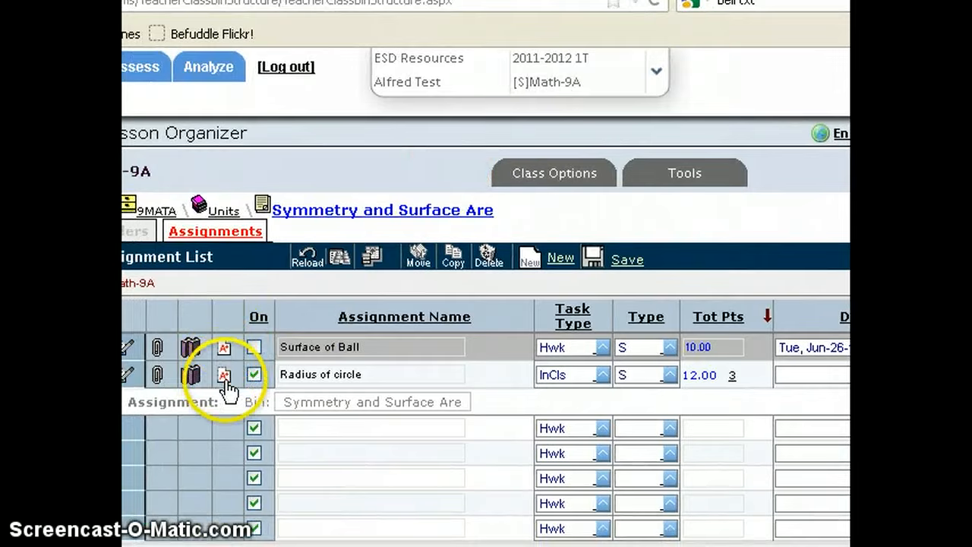
pyautogui.click(225, 377)
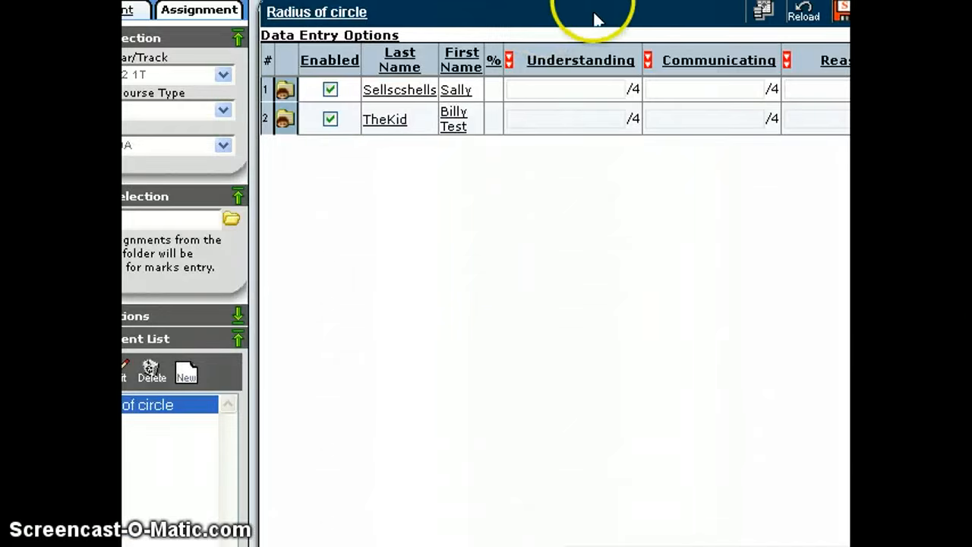
pyautogui.moveTo(623, 2); pyautogui.dragTo(494, 1)
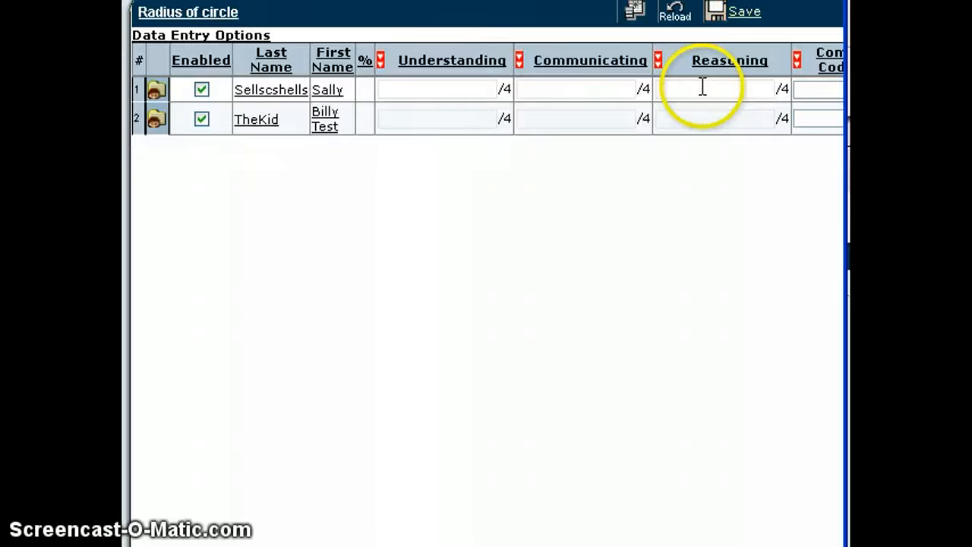
# Step: Enter the first student's rubric marks: 2 for Understanding, 3 for Communicating and 3 for Reasoning
pyautogui.click(456, 90)
pyautogui.write('2')
pyautogui.click(578, 91)
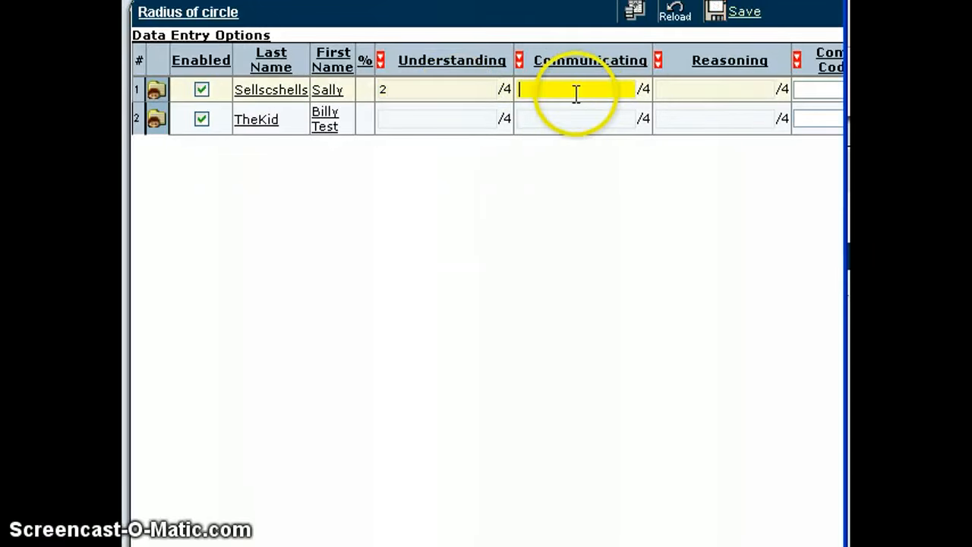
pyautogui.write('3')
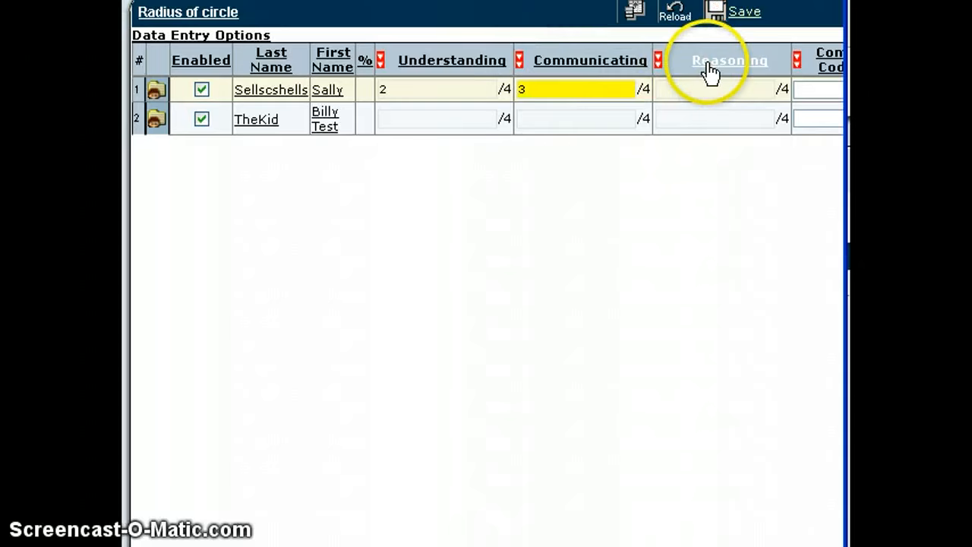
pyautogui.click(737, 89)
pyautogui.write('3')
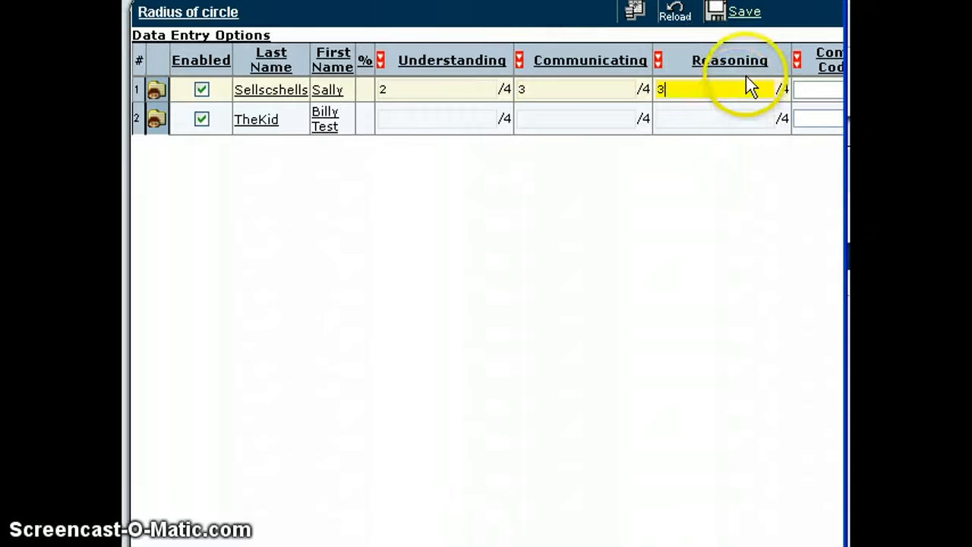
pyautogui.moveTo(767, 2); pyautogui.dragTo(532, 1)
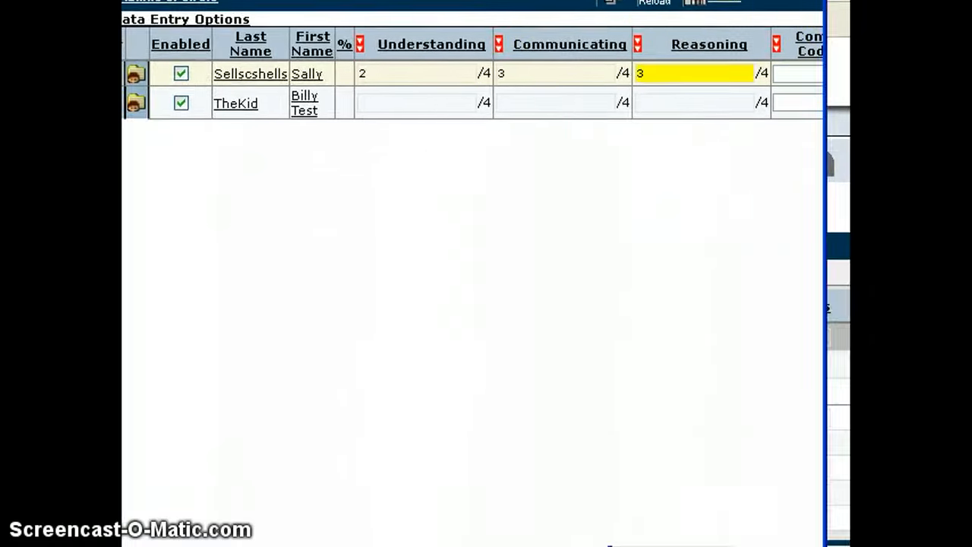